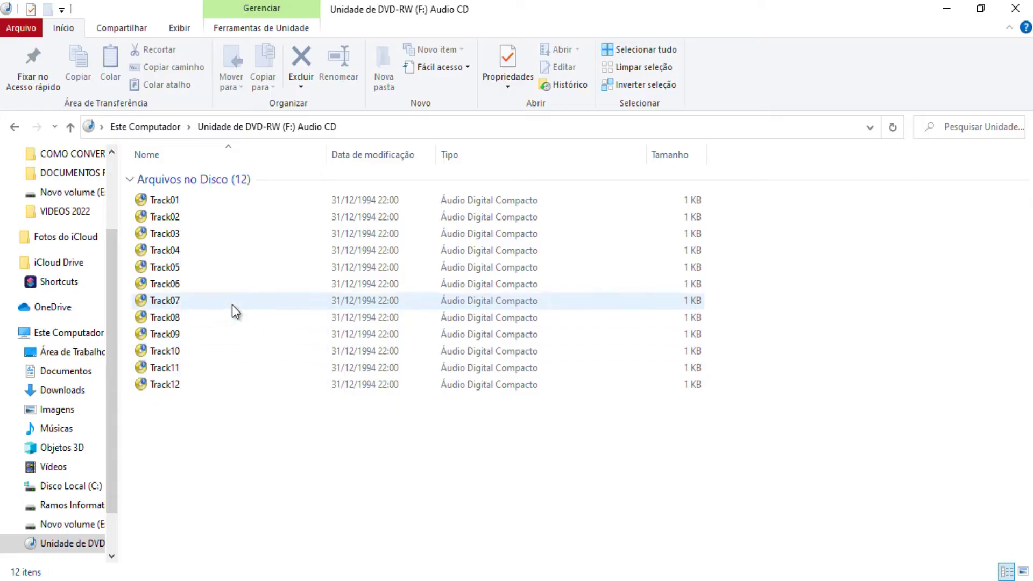
Step: Play Track01 from the audio CD in Nero ShowTime, and close the player and the CD folder window
left_click(173, 200)
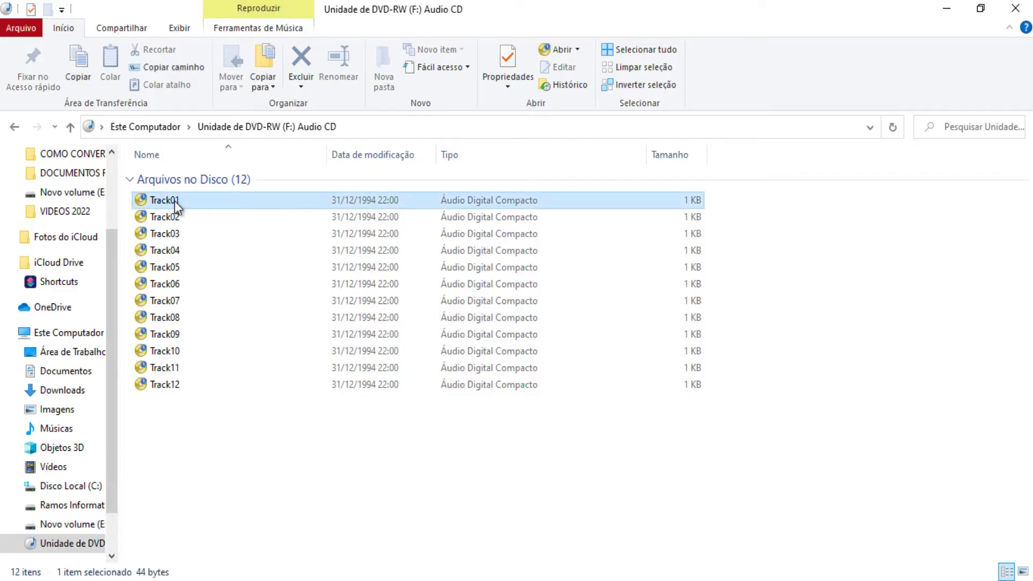
right_click(174, 201)
mouse_move(410, 308)
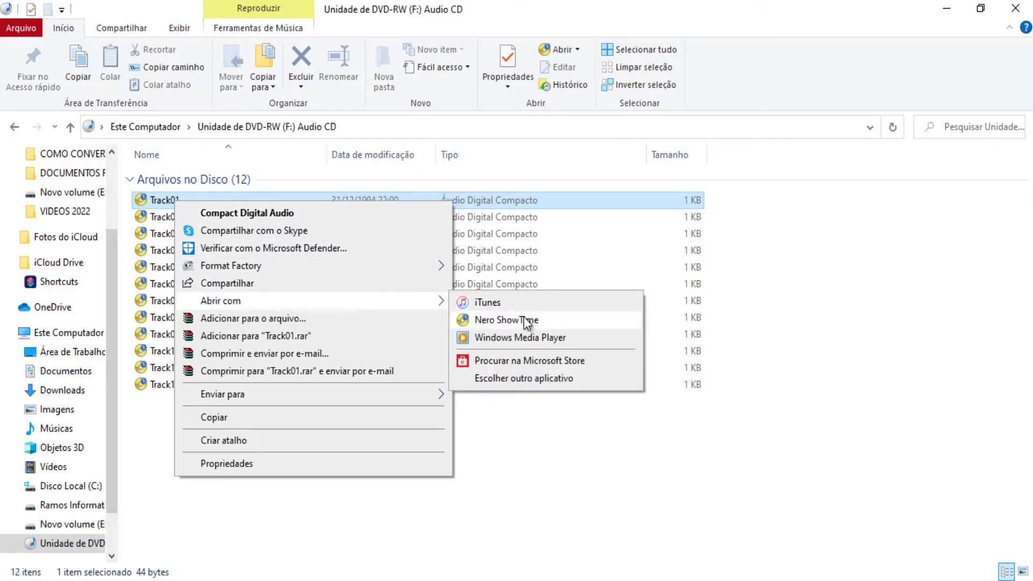
left_click(524, 320)
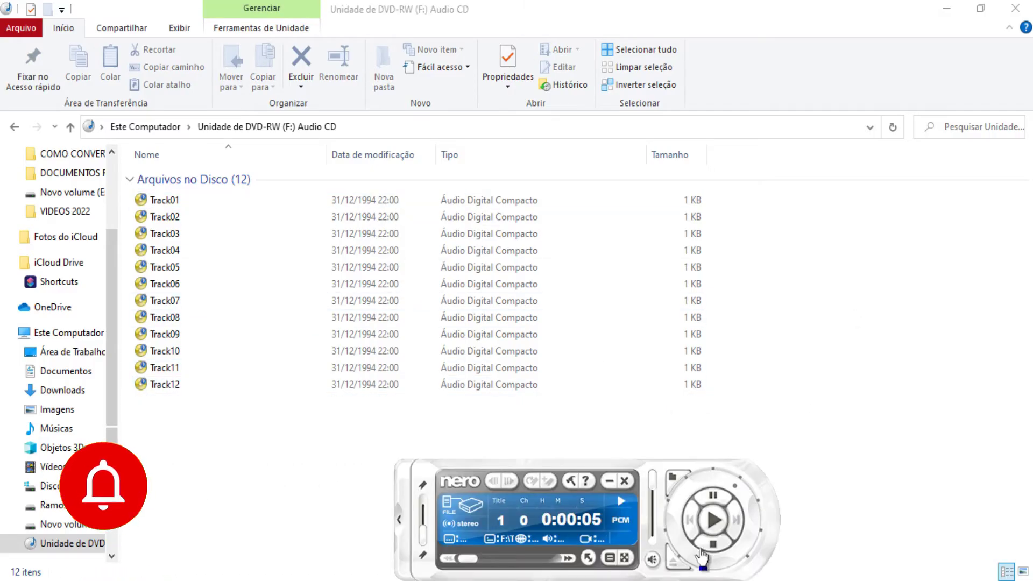
left_click(623, 480)
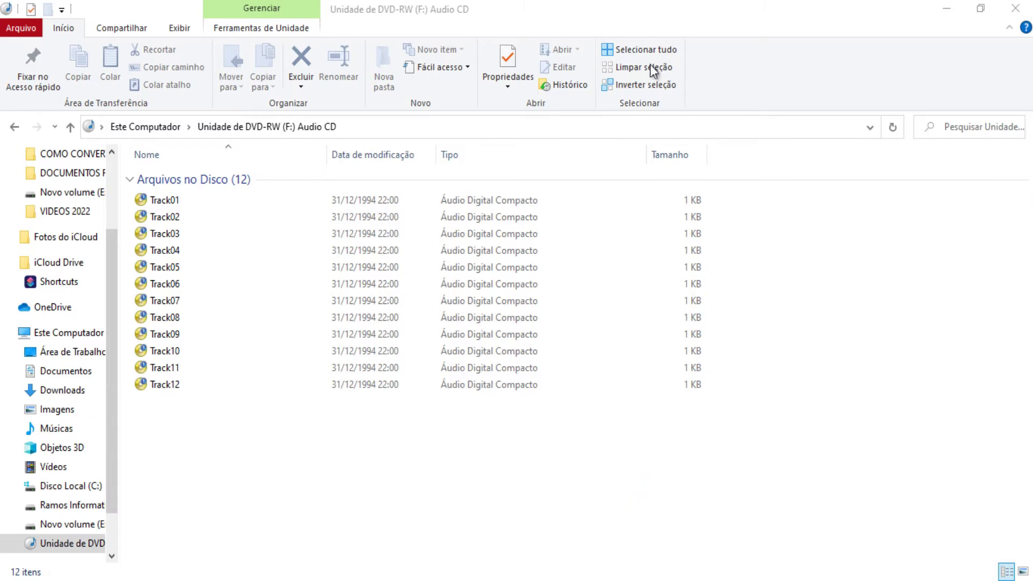
left_click(1016, 9)
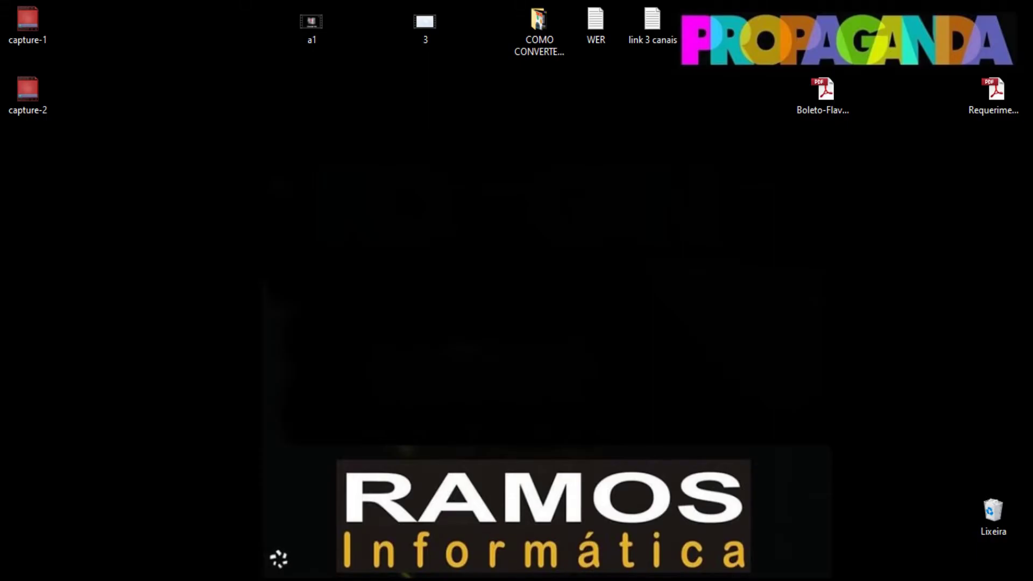
Step: Find Windows Media Player by searching for "medi" and launch it
key("super+s")
type("medi")
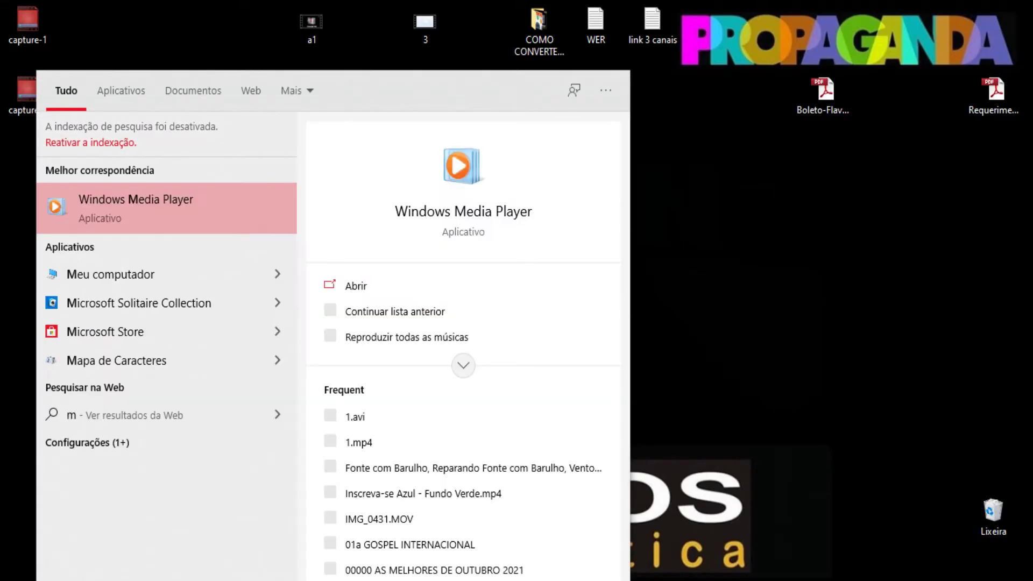
left_click(149, 222)
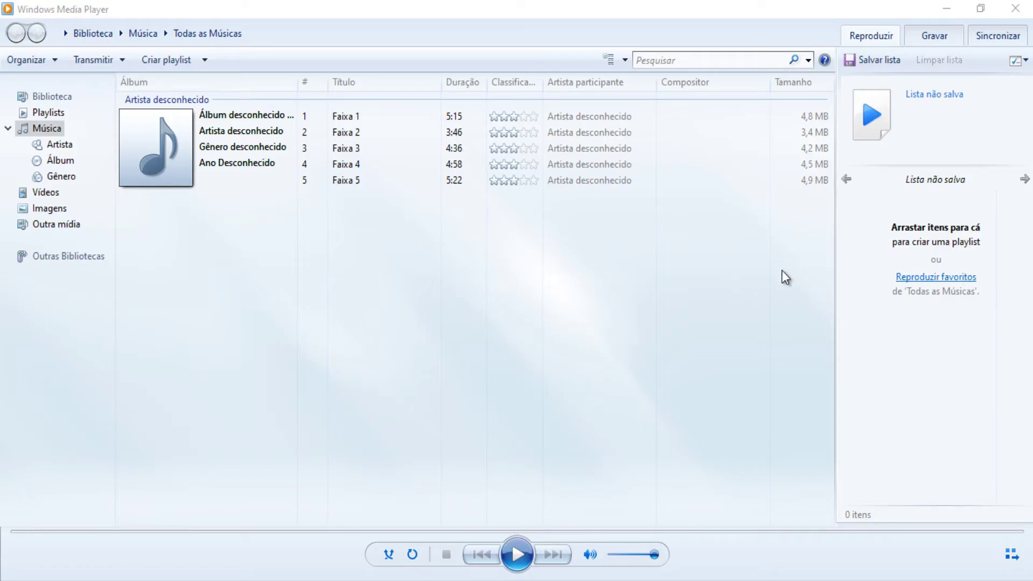
Step: Open the player's options, move the dialog to the middle of the screen and show the CD music copying settings
left_click(53, 59)
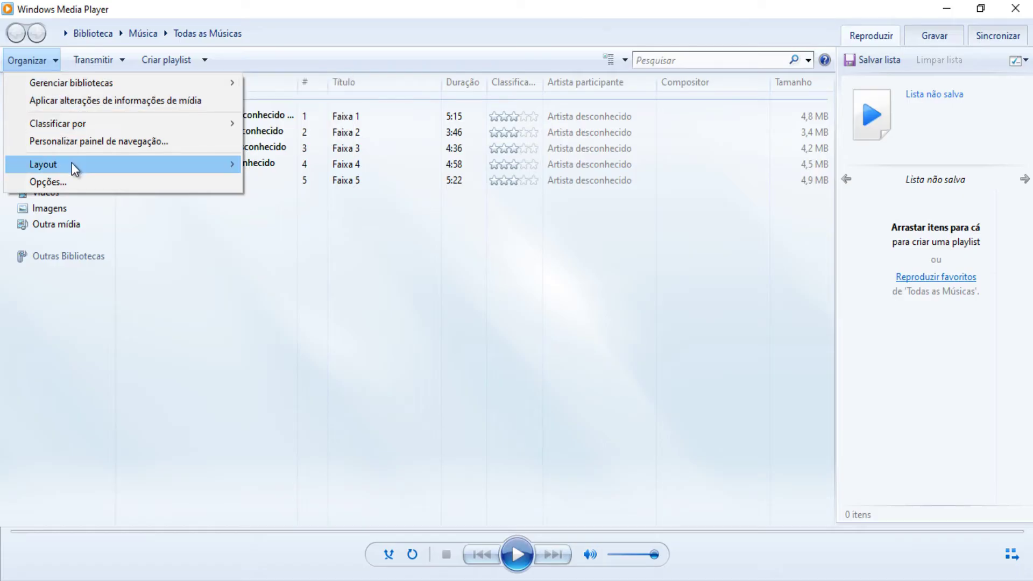
left_click(84, 185)
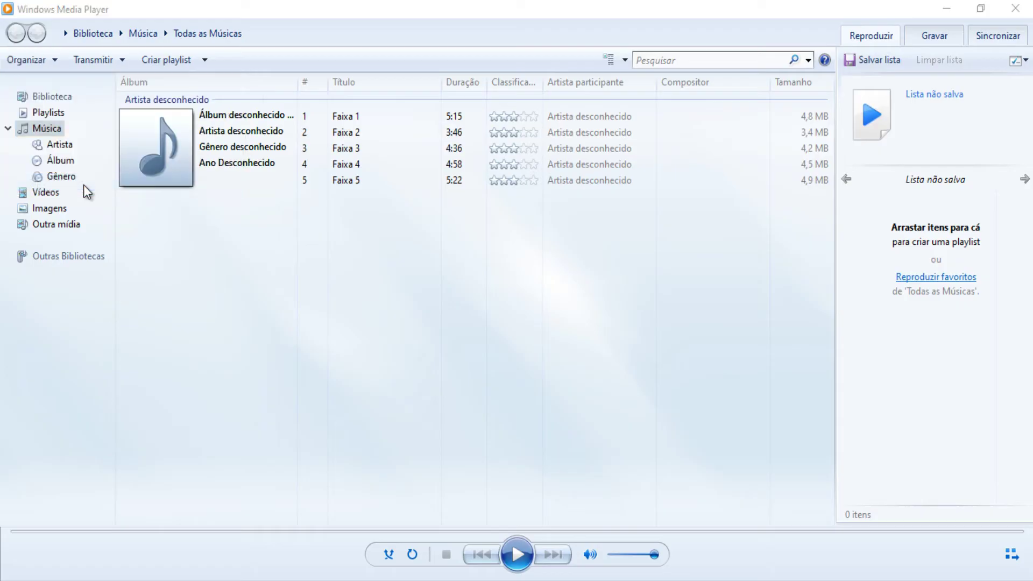
left_click_drag(177, 28, 483, 63)
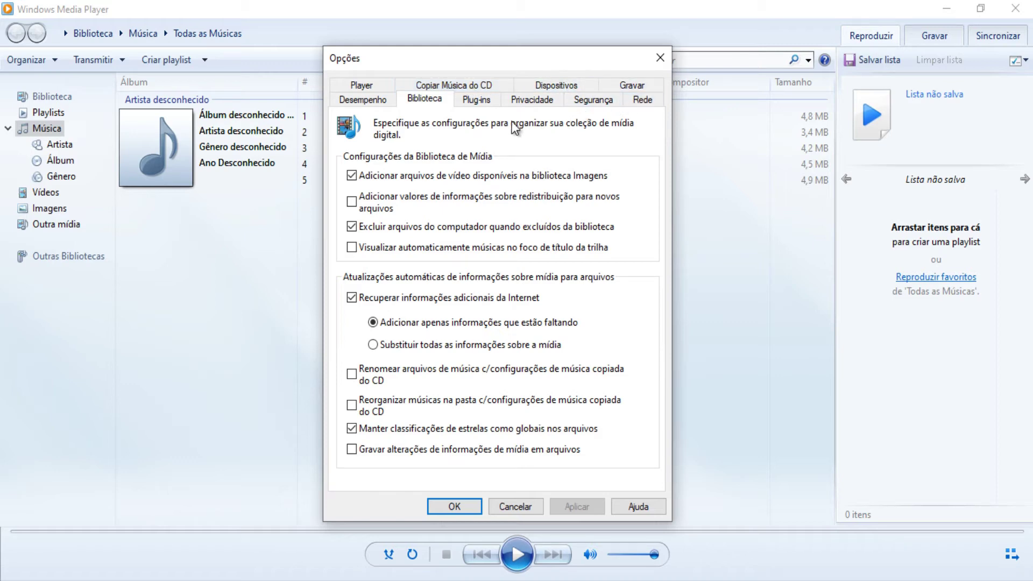
left_click(458, 87)
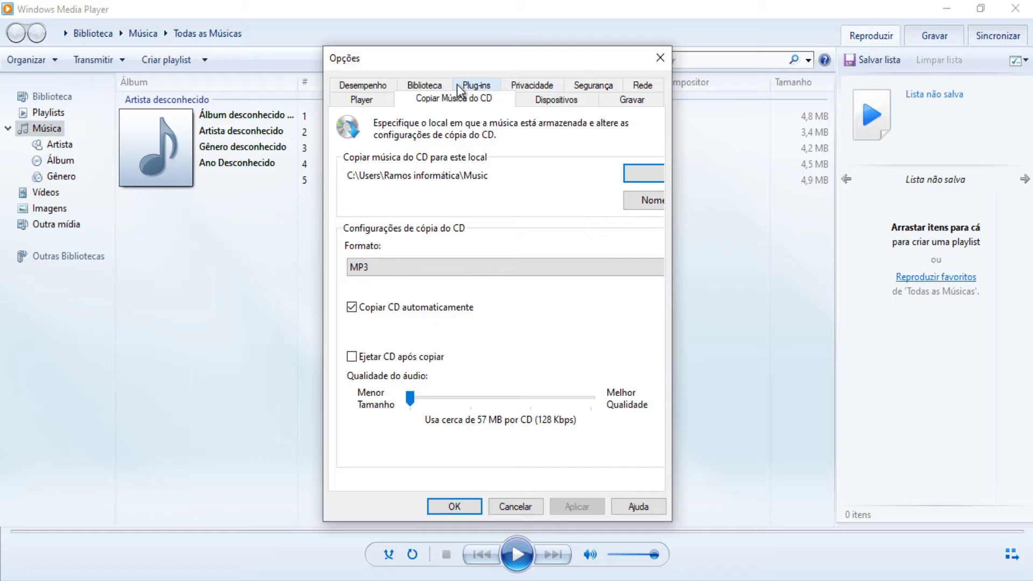
Step: Set the CD copying format to MP3, keep automatic CD copying enabled, and apply and confirm the options
left_click(497, 268)
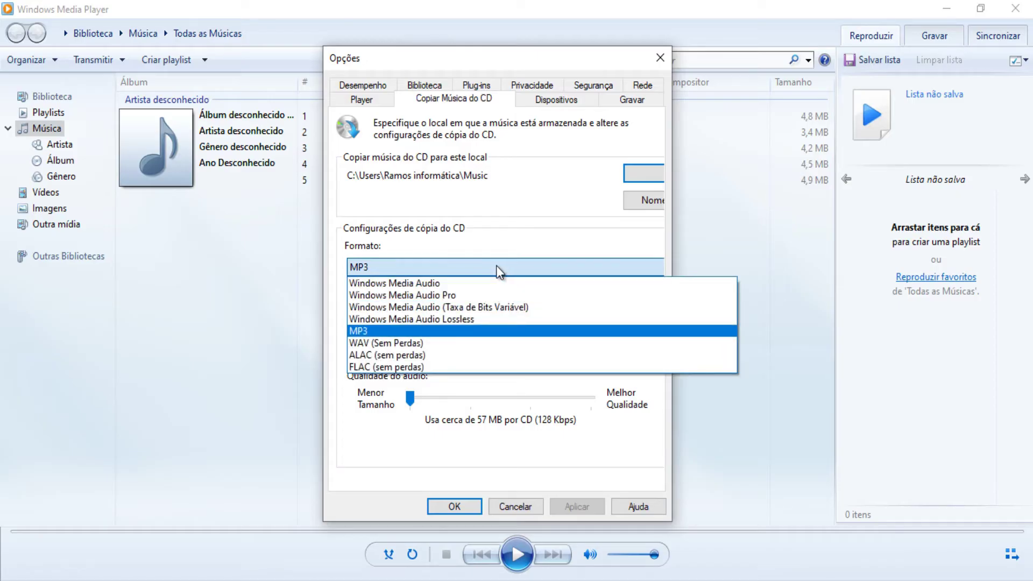
left_click(398, 294)
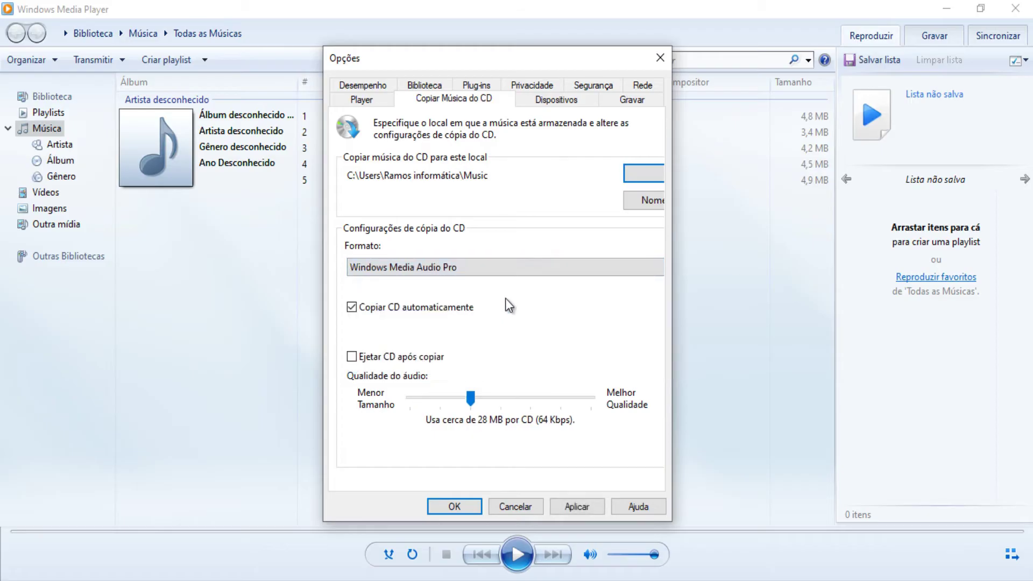
left_click(430, 268)
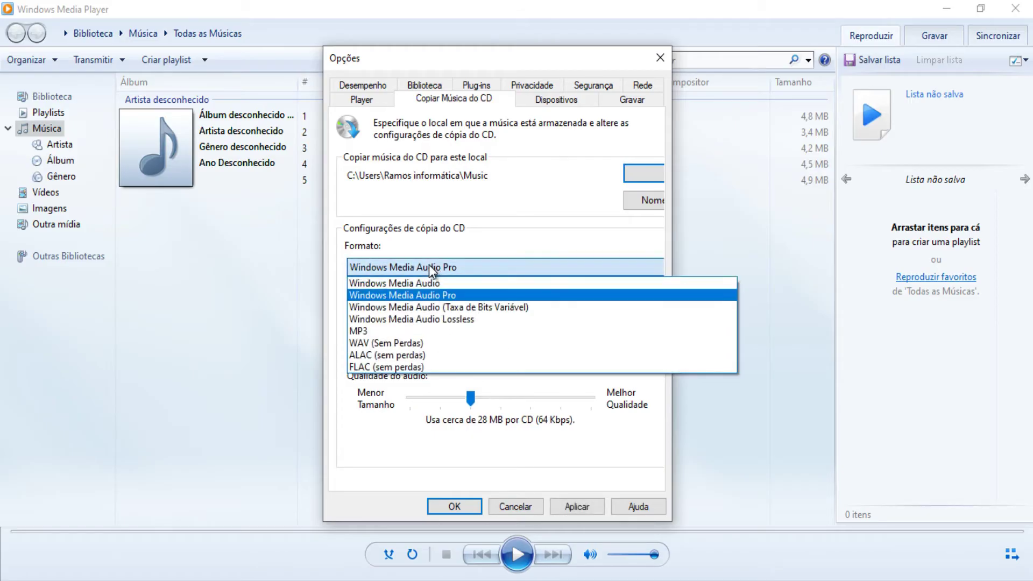
left_click(383, 330)
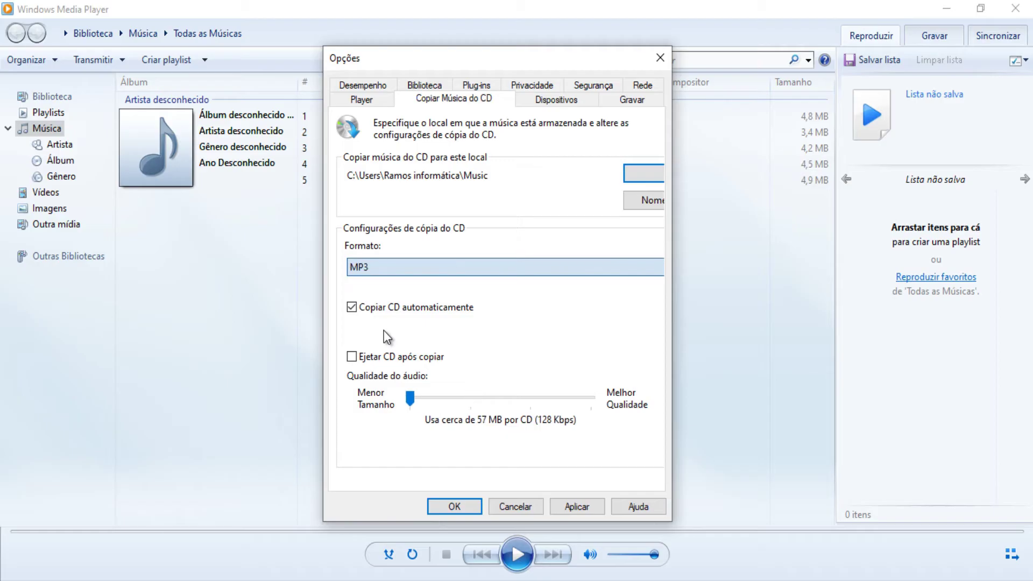
left_click(353, 308)
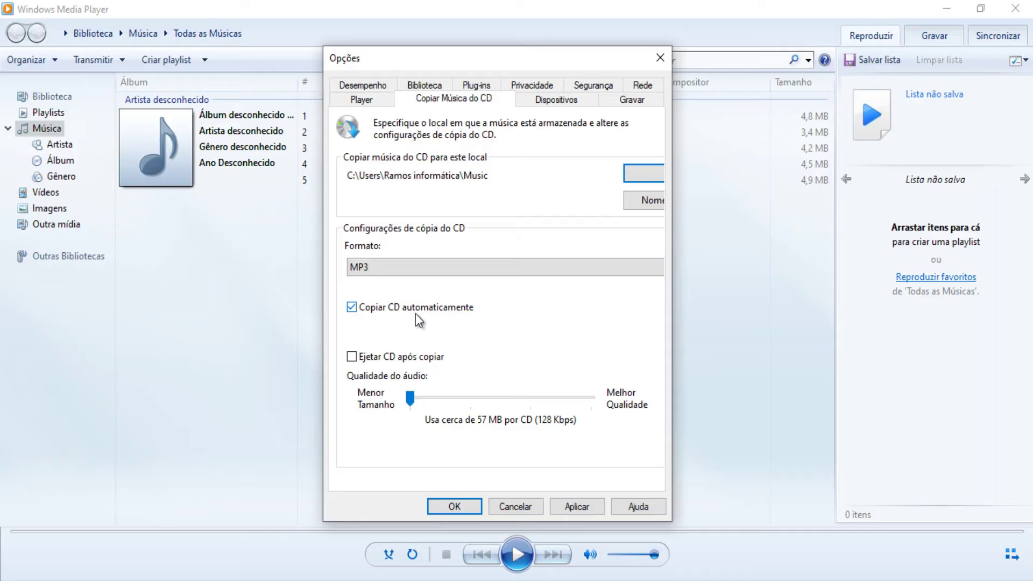
left_click(564, 506)
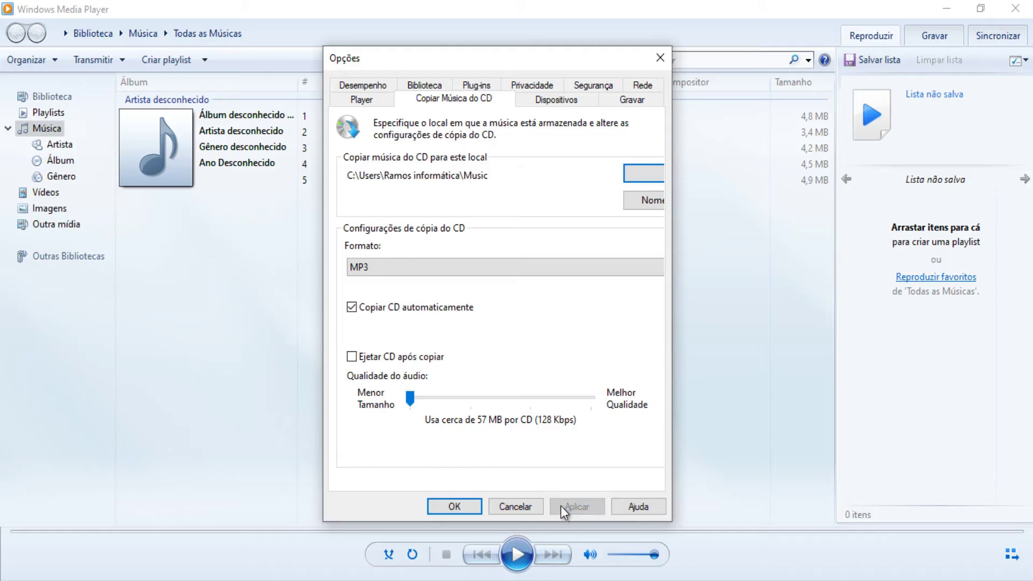
left_click(463, 508)
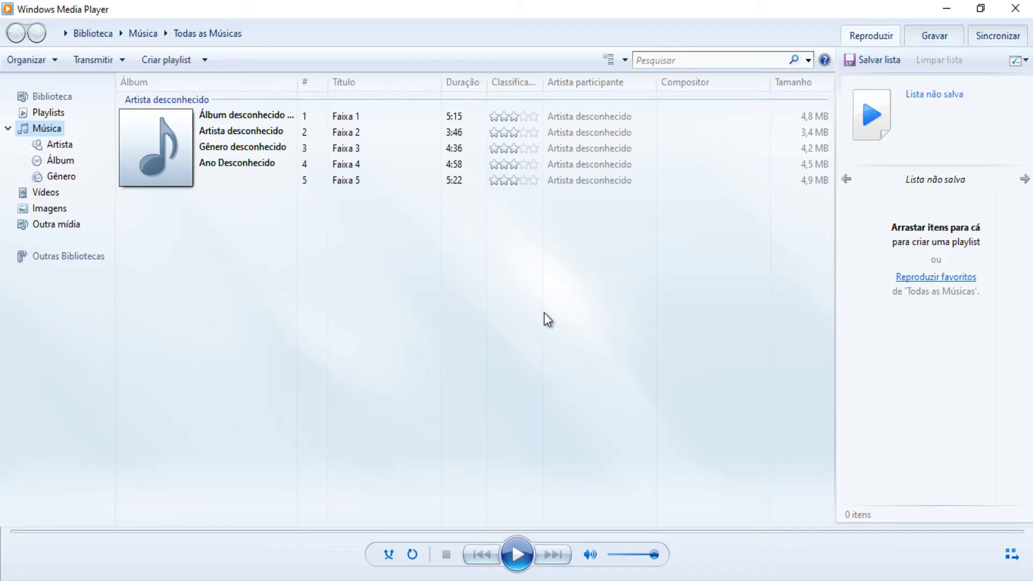
Step: Review the CD music copying settings in the player's options and close the dialog without changes
left_click(47, 61)
left_click(54, 182)
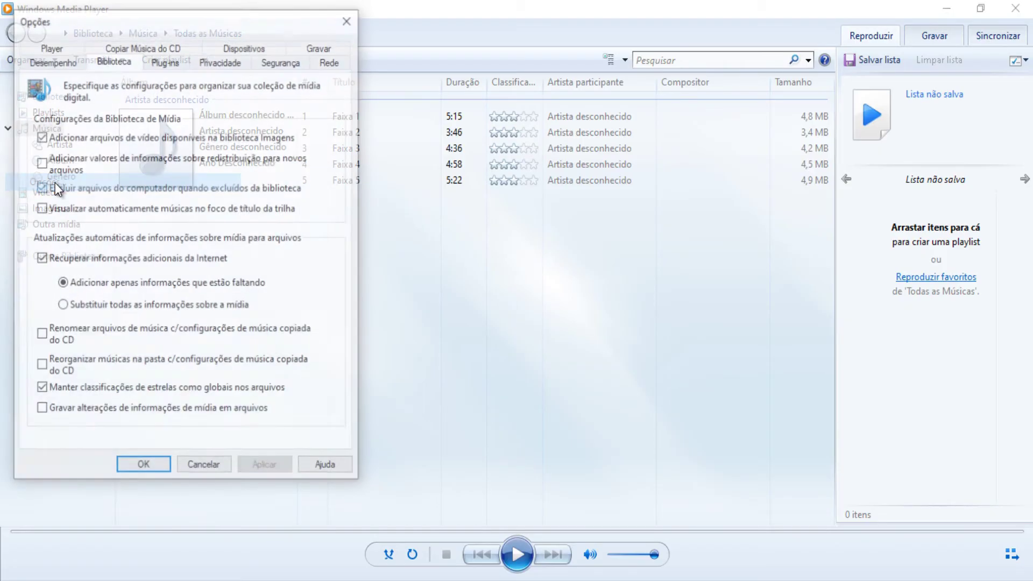
left_click(143, 45)
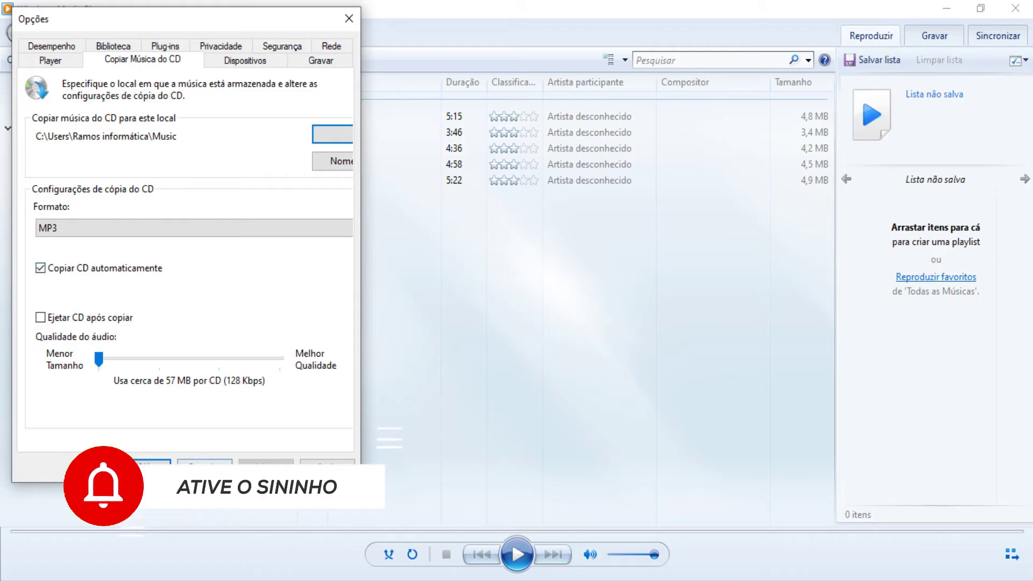
left_click(216, 467)
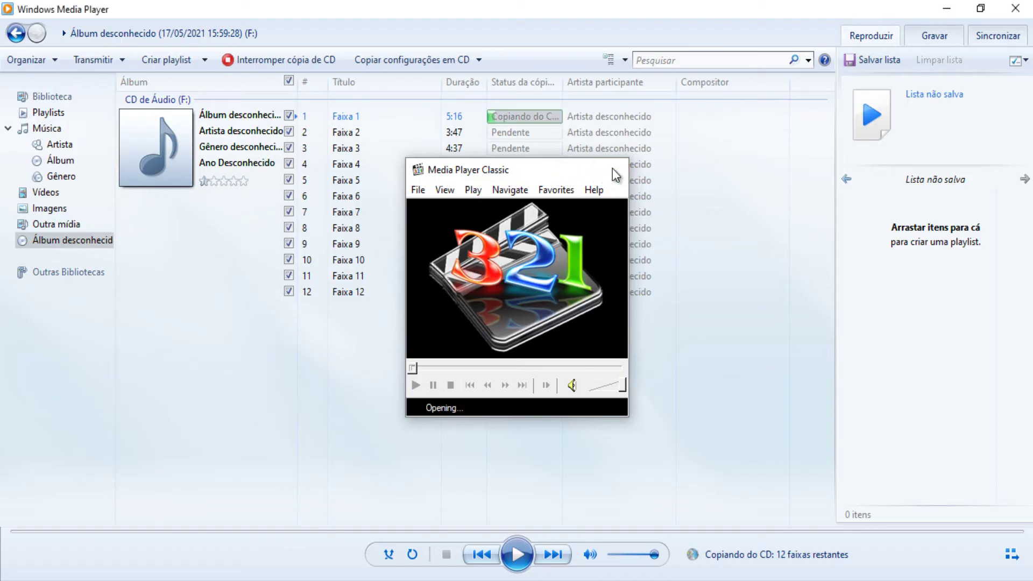
Step: Close the Media Player Classic window and open the copied album's folder inside Artista desconhecido in the Músicas folder
left_click(611, 169)
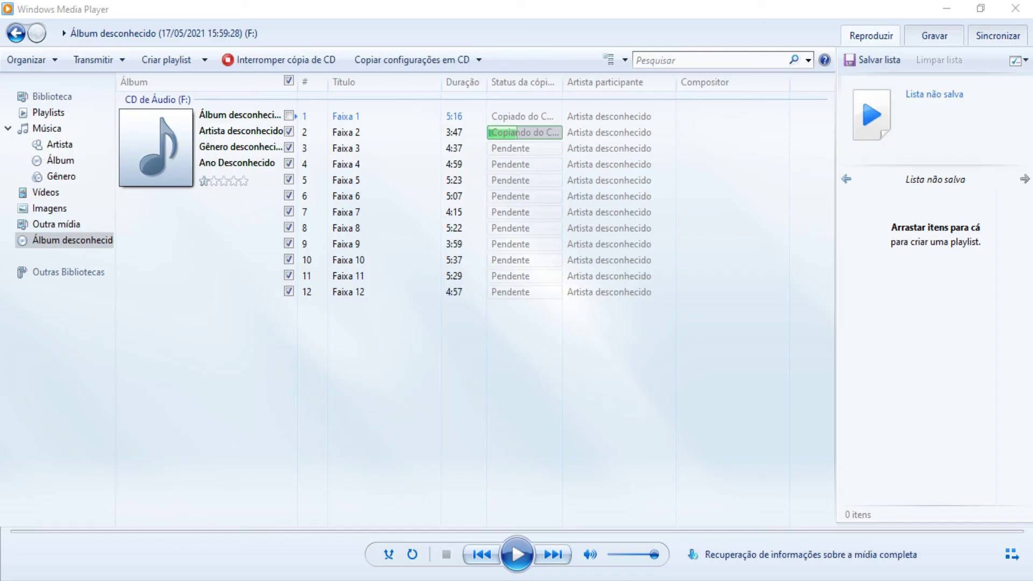
key("super+e")
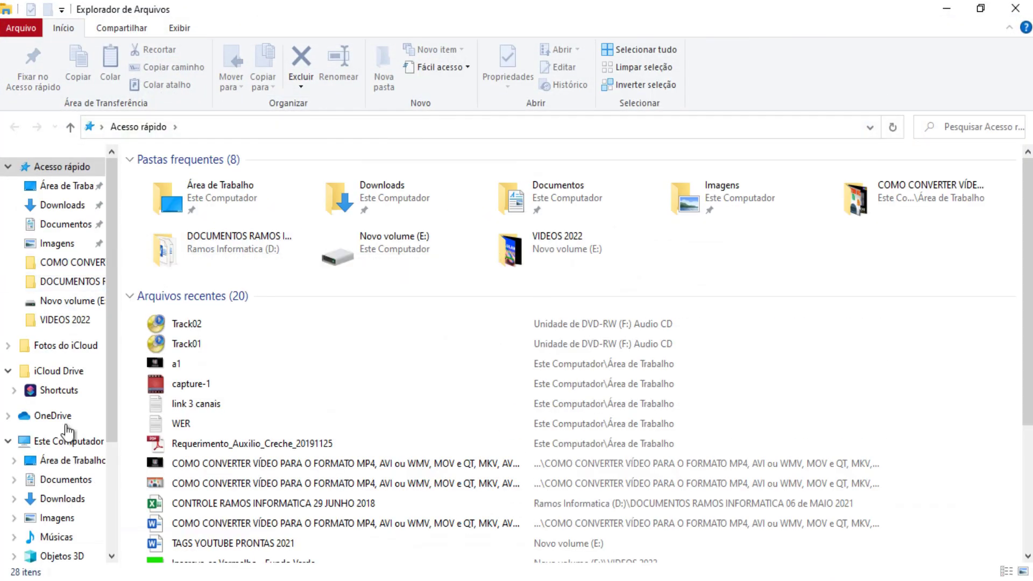
scroll(65, 445, "down", 3)
left_click(61, 450)
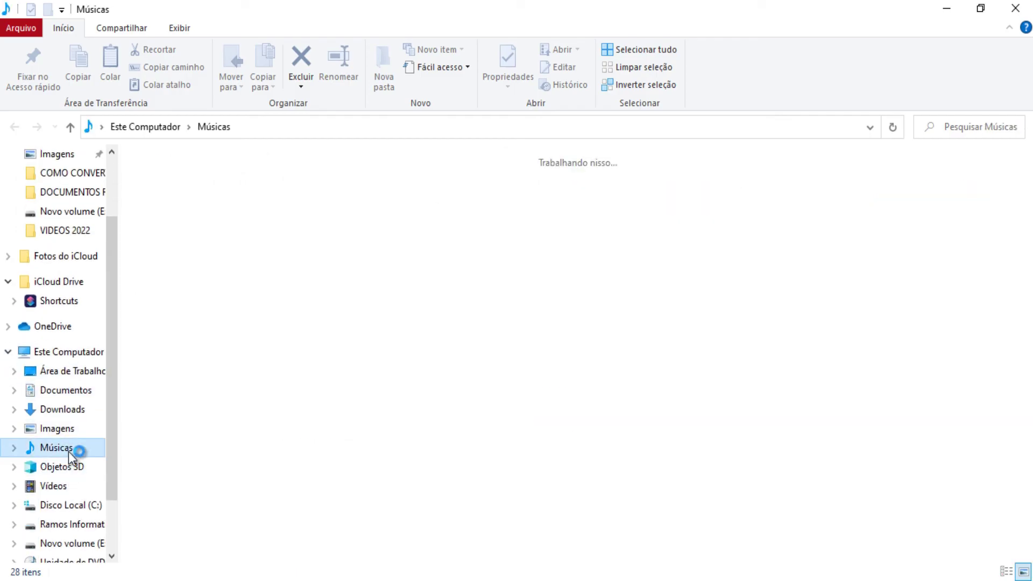
double_click(183, 216)
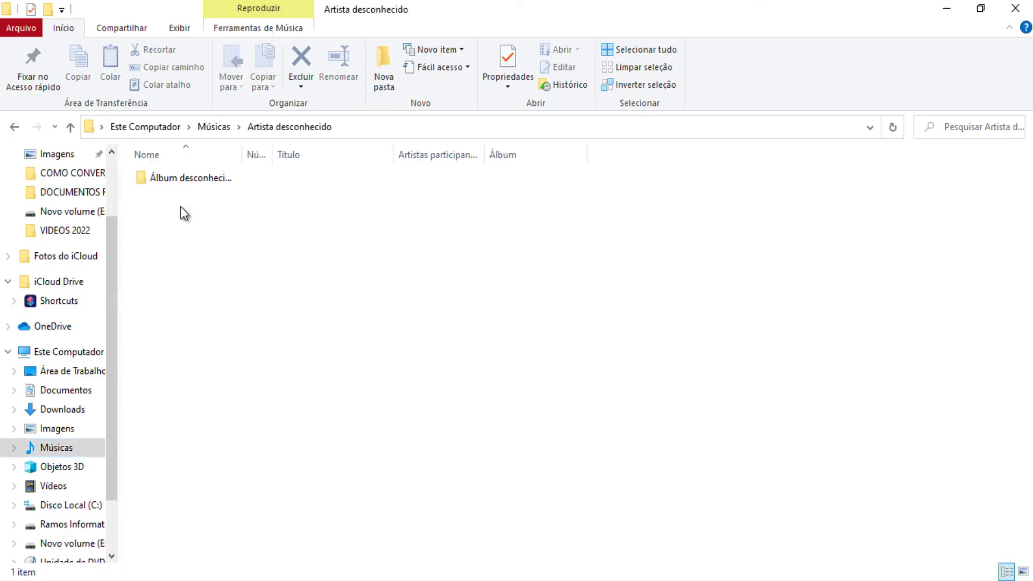
double_click(198, 178)
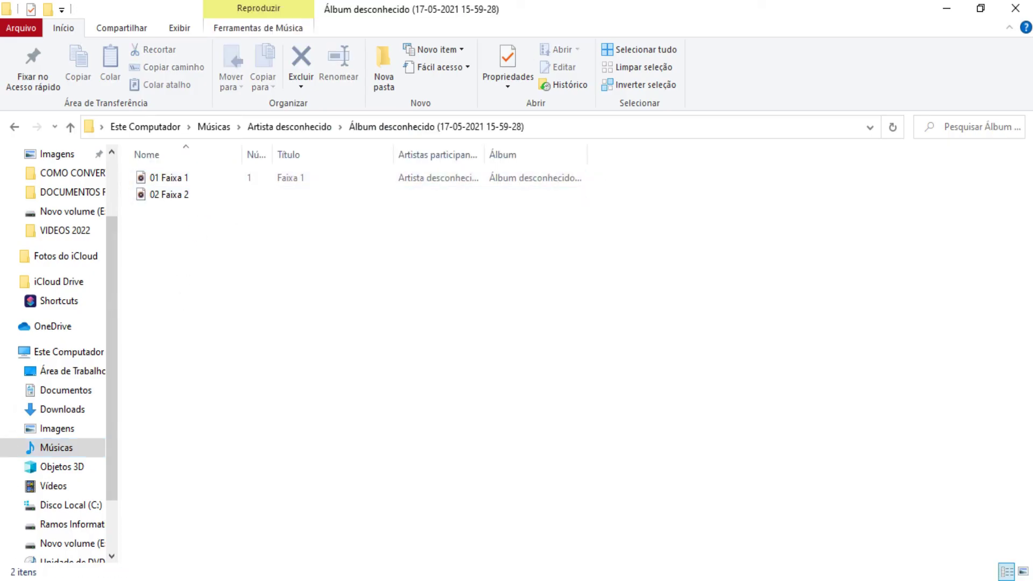
Step: Compare the CD copying progress in Windows Media Player with the MP3 files appearing in the album folder
key("alt+Tab")
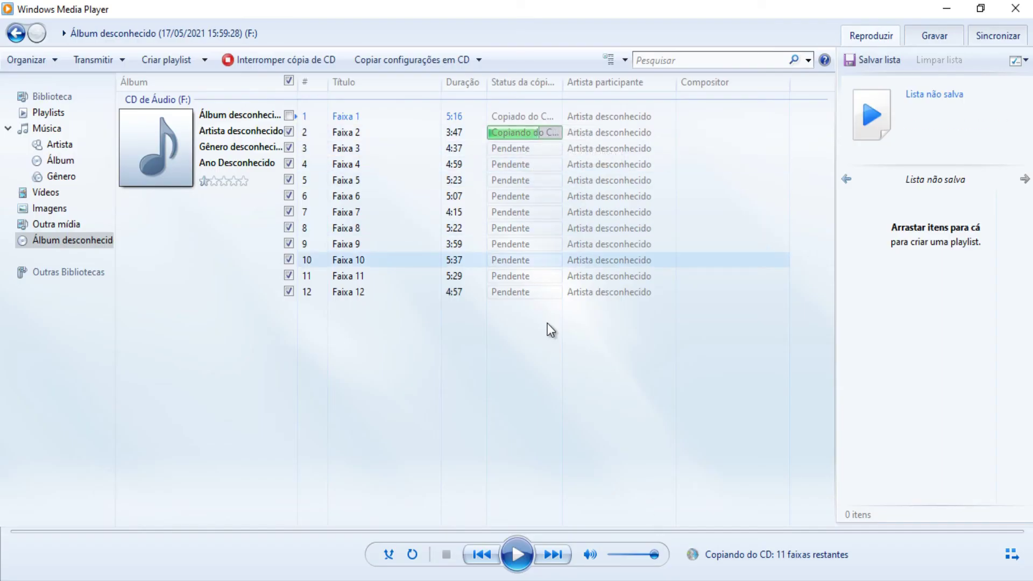
key("alt+Tab")
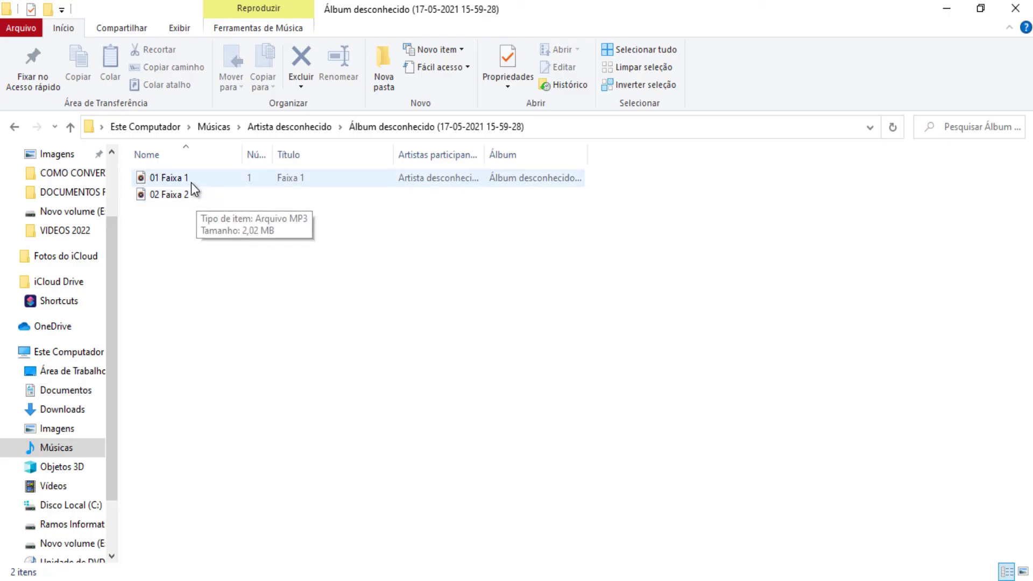
key("alt+Tab")
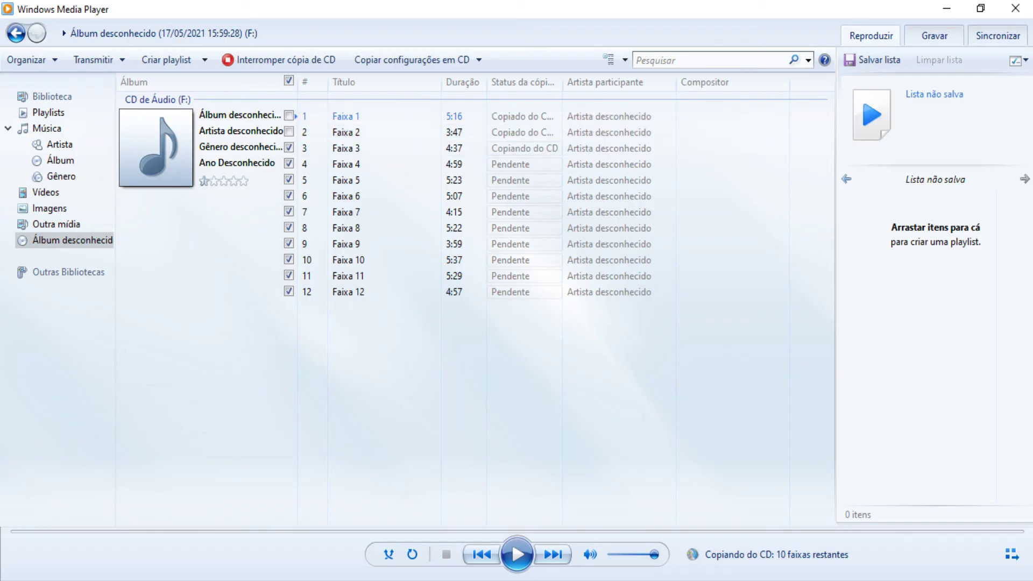
left_click(527, 524)
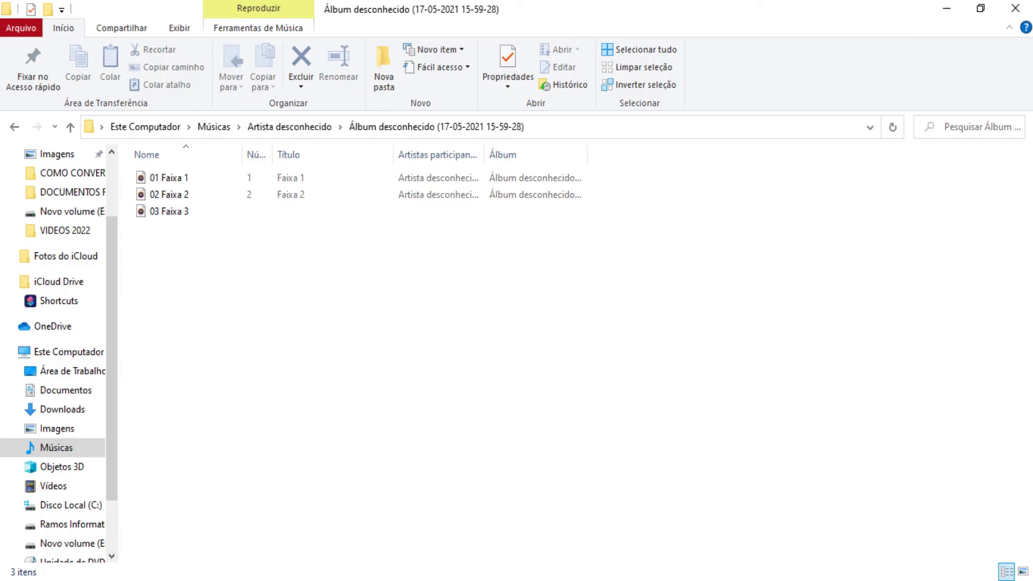
left_click(430, 580)
key("alt+Tab")
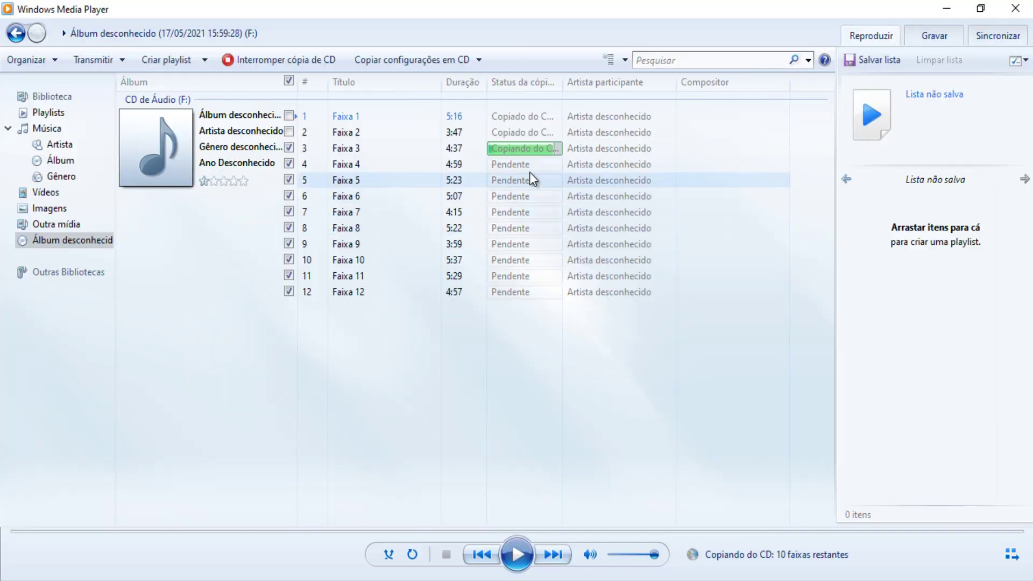